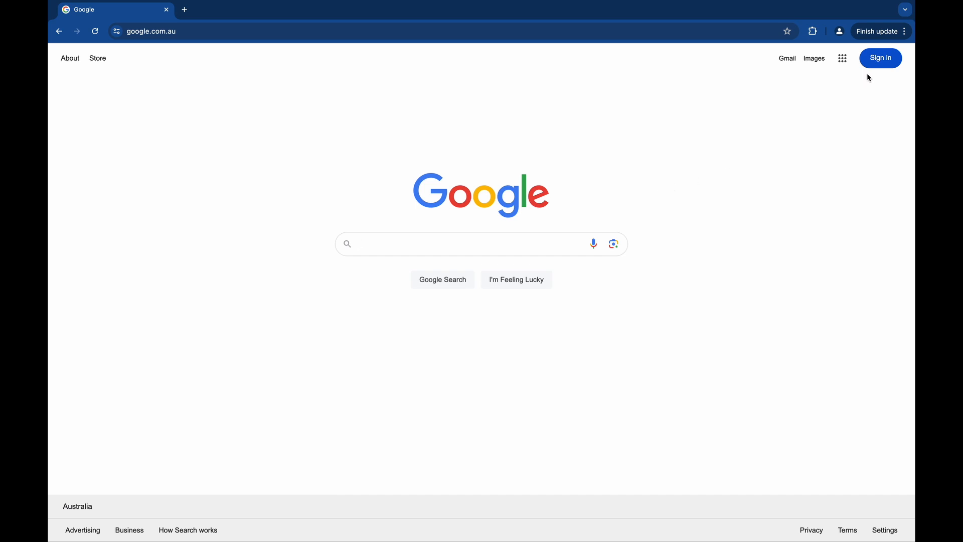
# Sign in to the listed Google account by entering the account password.
pyautogui.click(878, 64)
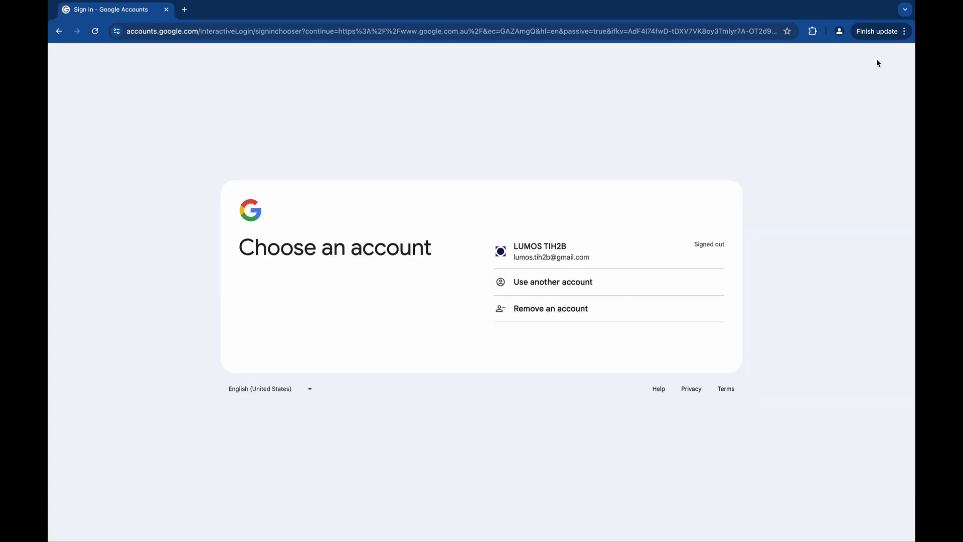
pyautogui.click(562, 249)
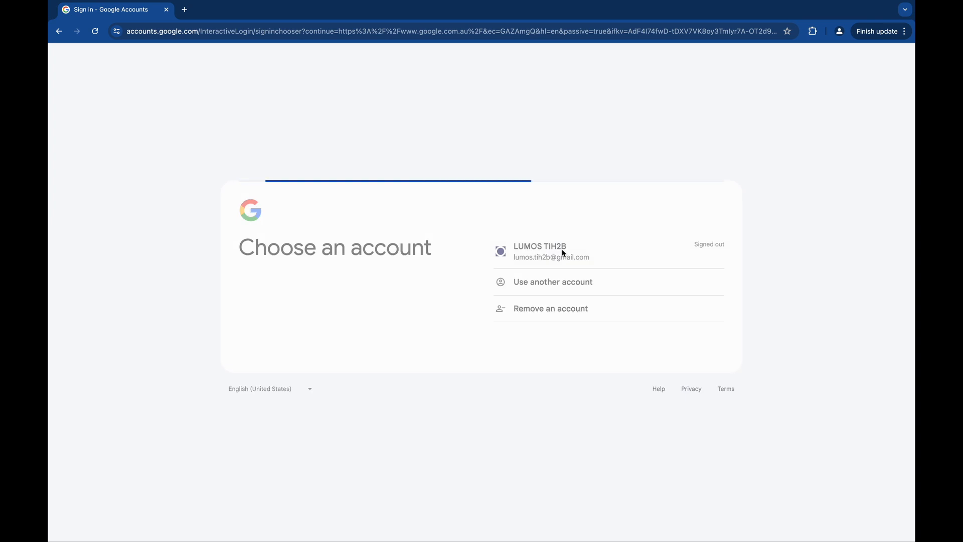
pyautogui.press('super+v')
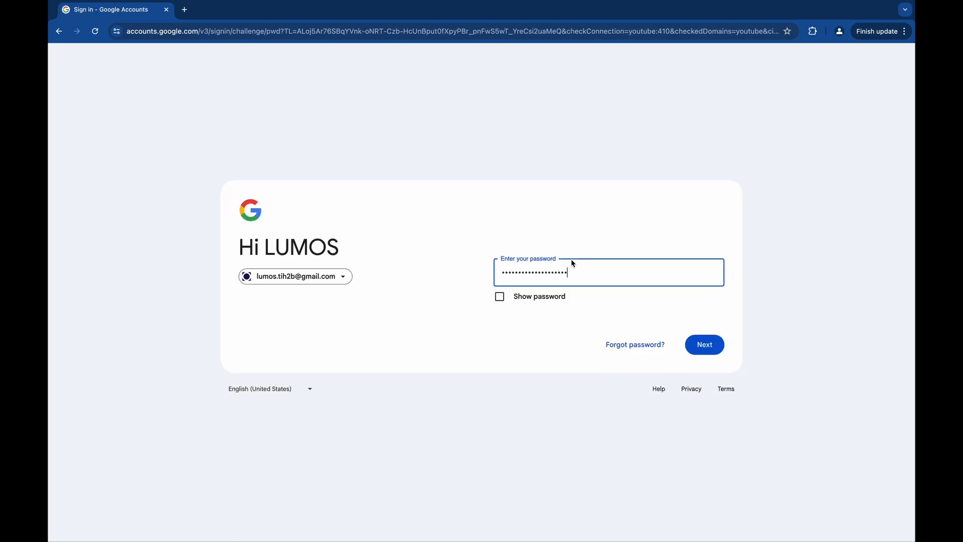
pyautogui.click(707, 345)
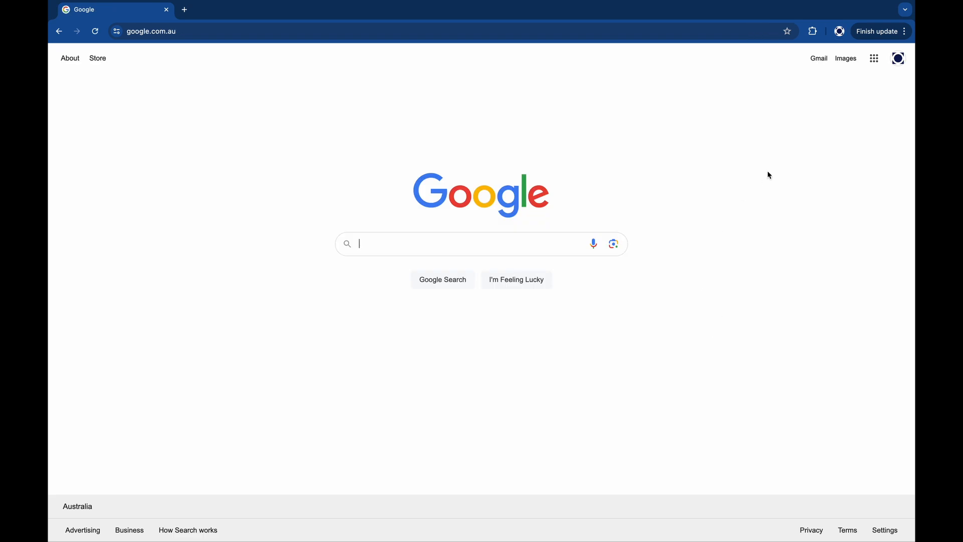
# Go to Google Drive and create a new blank Google Sheets spreadsheet.
pyautogui.click(874, 60)
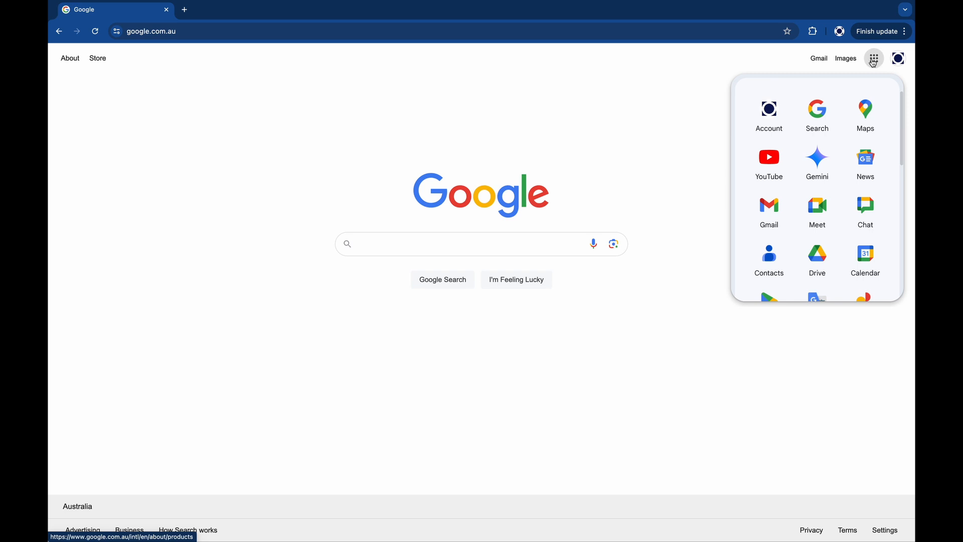
pyautogui.click(820, 253)
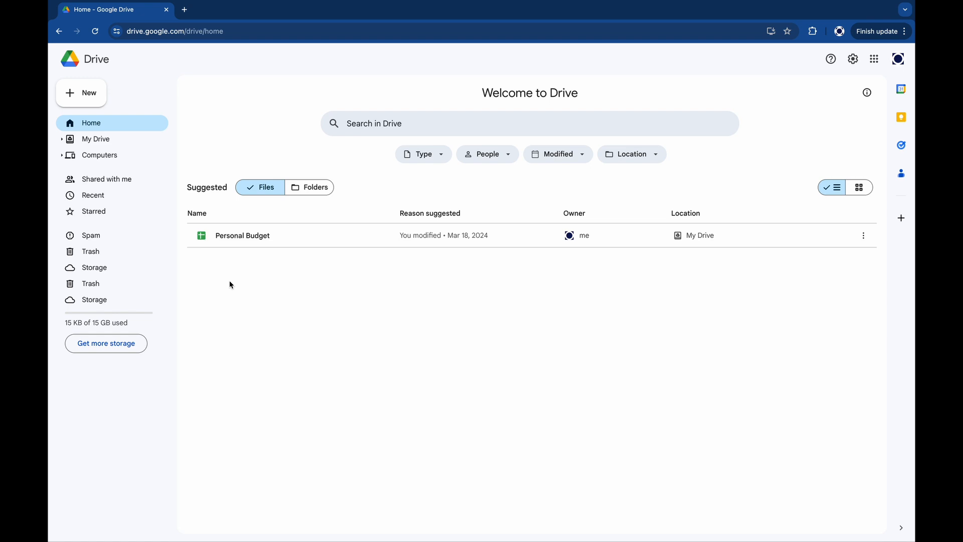
pyautogui.click(85, 93)
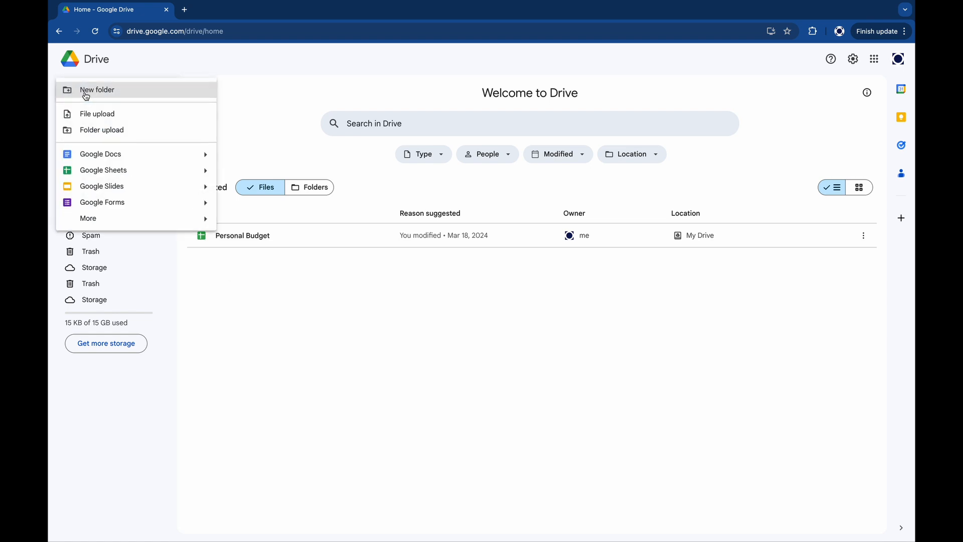
pyautogui.click(103, 171)
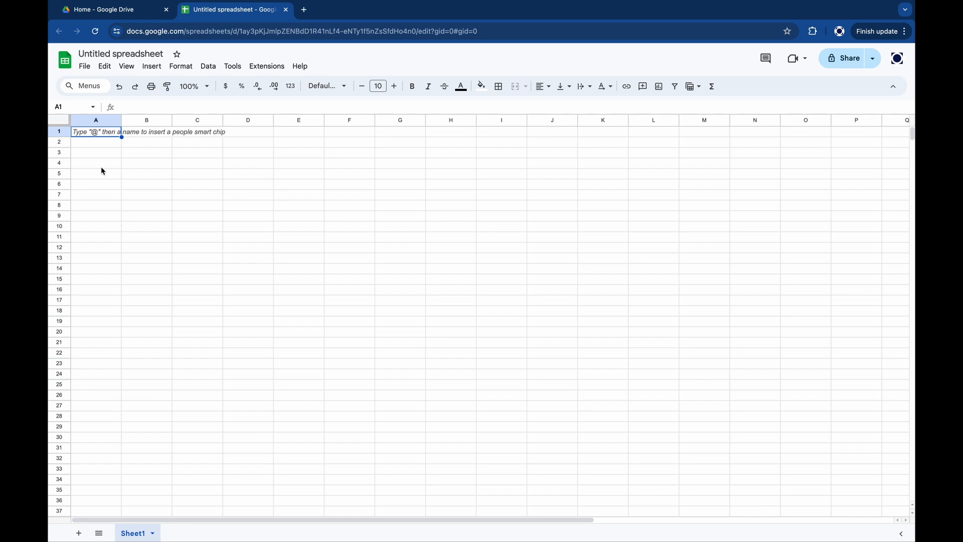
# Rename the untitled spreadsheet as "Personal Budget Example".
pyautogui.click(126, 54)
pyautogui.write('P')
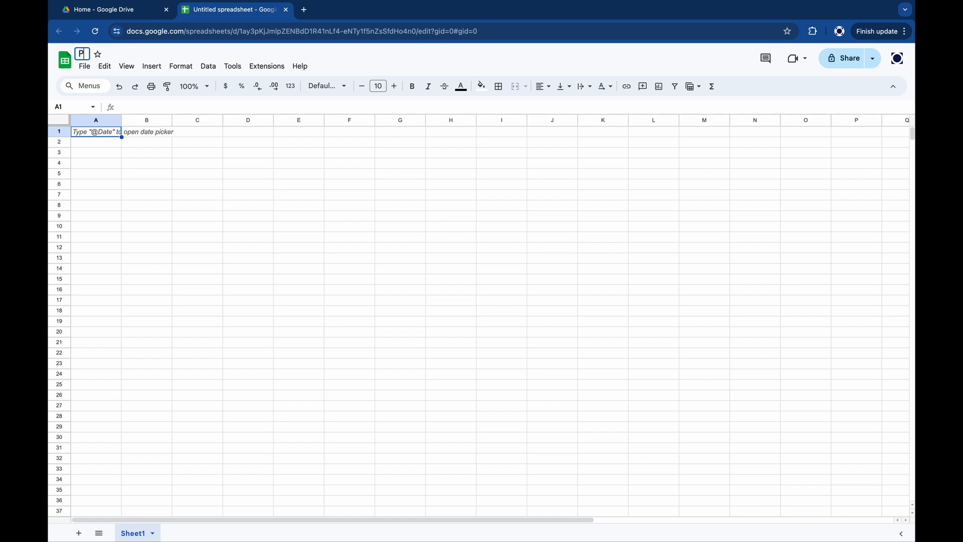
pyautogui.write('ersonal Budget Example')
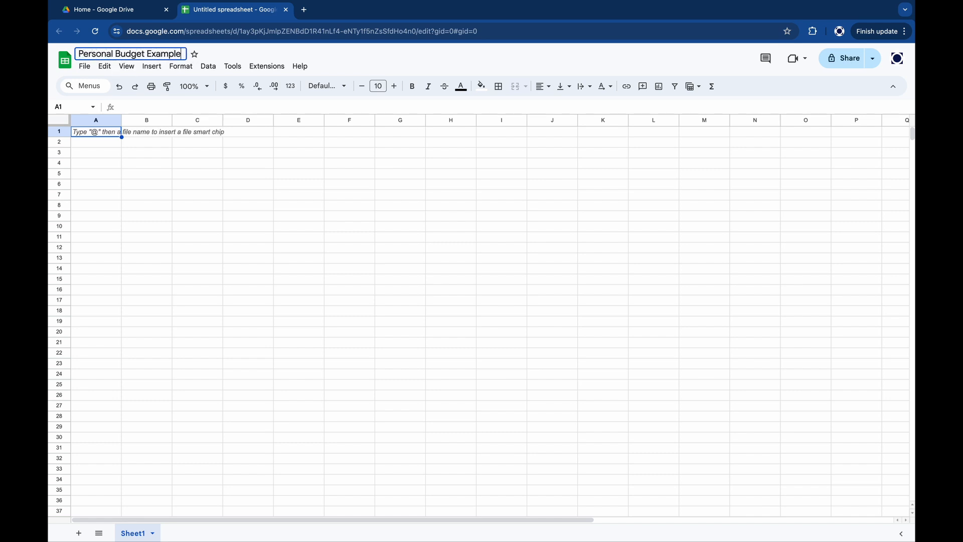
pyautogui.press('Return')
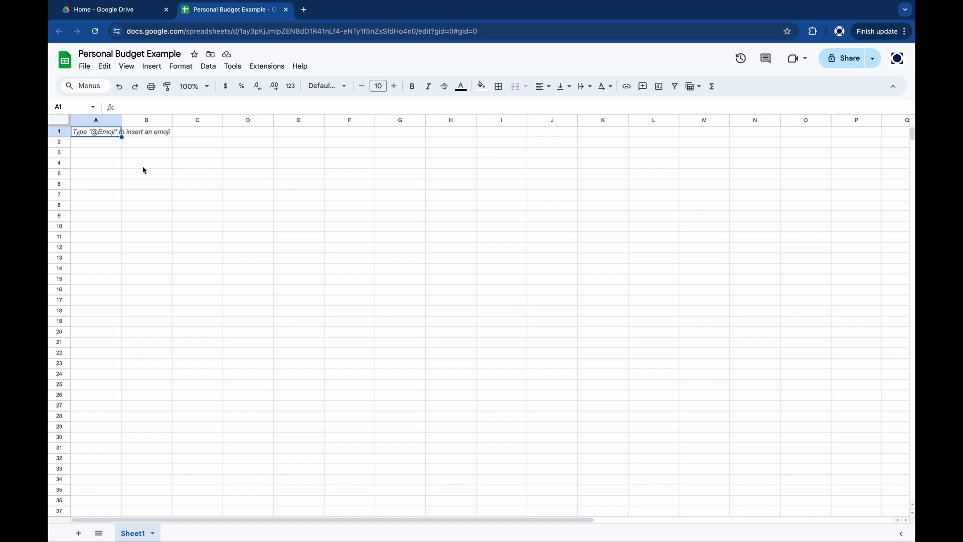
# Set the spreadsheet's locale to Australia and time zone to (GMT+10:00) Eastern Time - Melbourne, Sydney, and save with a reload.
pyautogui.click(86, 67)
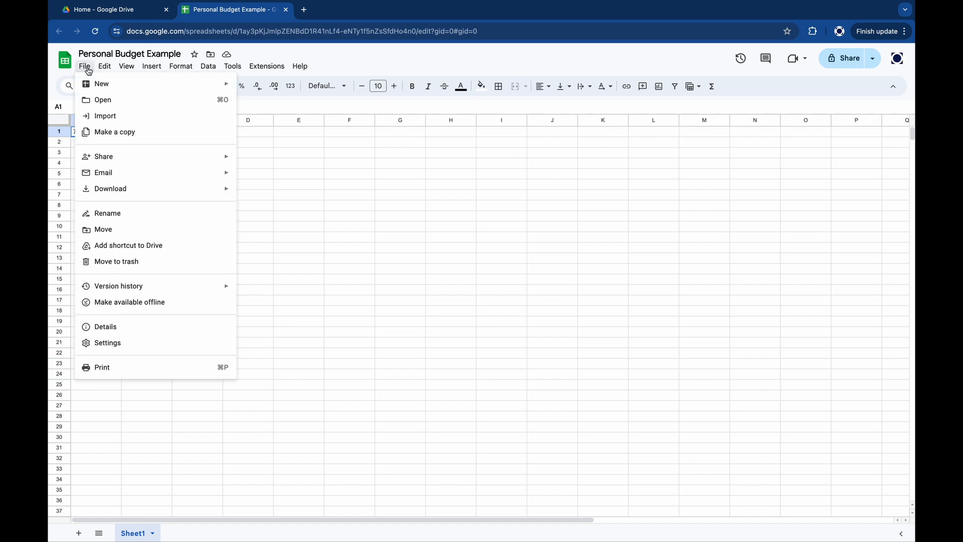
pyautogui.click(128, 344)
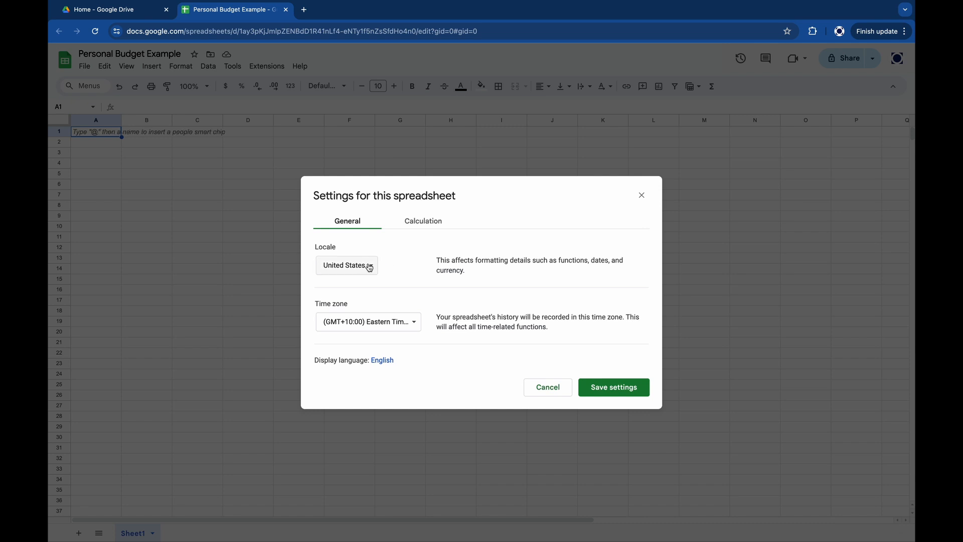
pyautogui.click(370, 267)
pyautogui.scroll(10, 369, 263)
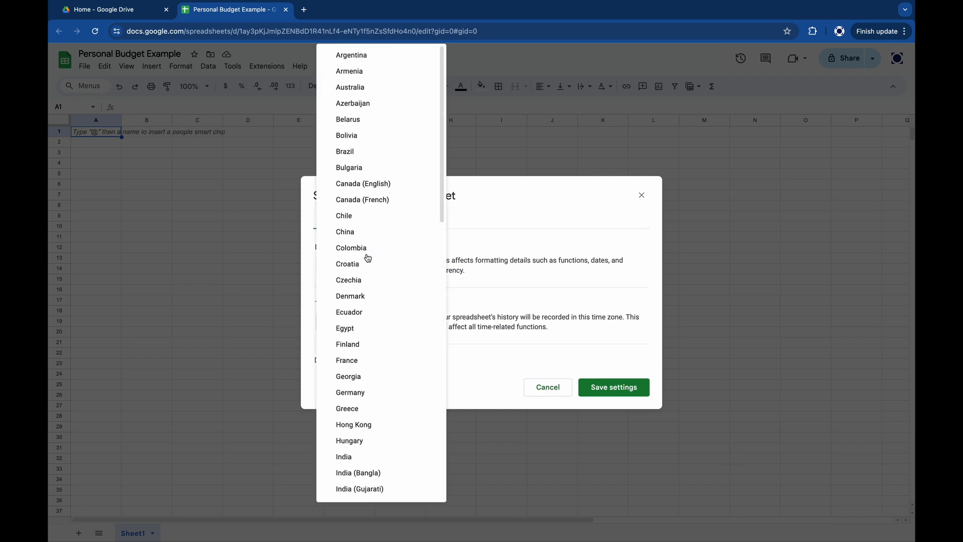
pyautogui.click(371, 89)
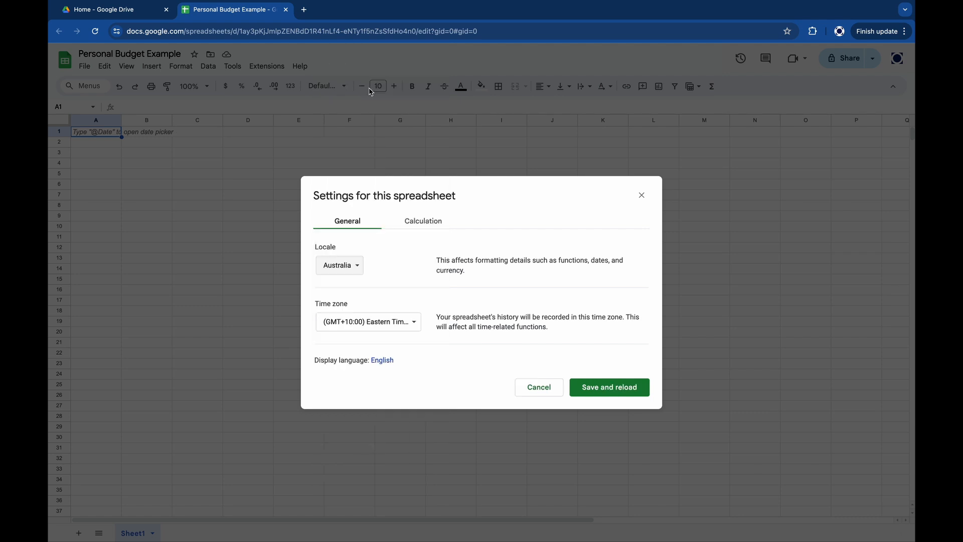
pyautogui.click(416, 325)
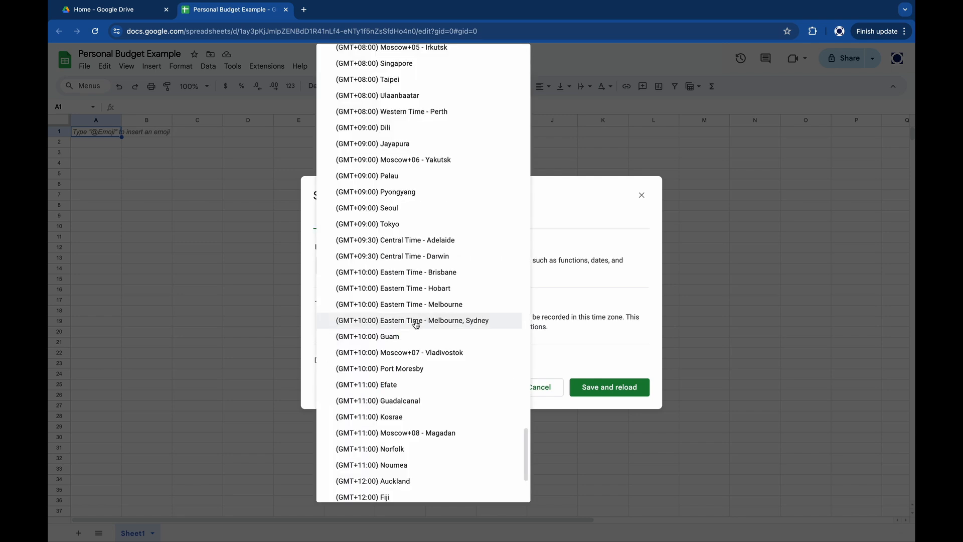
pyautogui.click(416, 323)
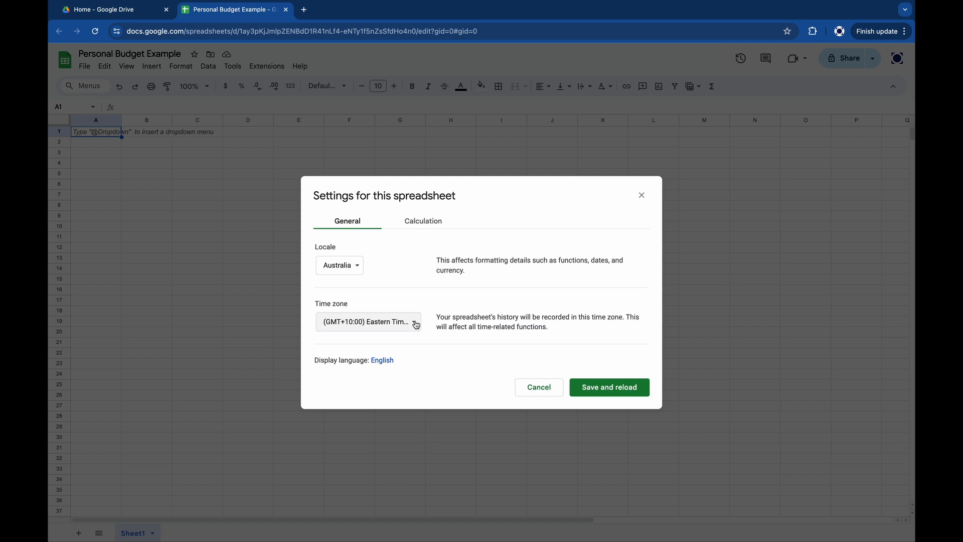
pyautogui.click(602, 391)
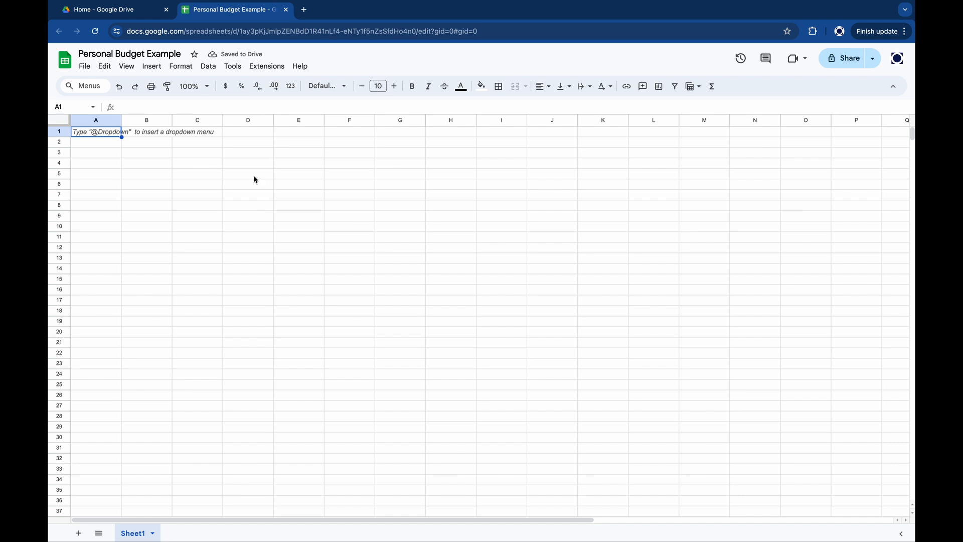
# Set the spreadsheet's display zoom to 50%.
pyautogui.click(208, 88)
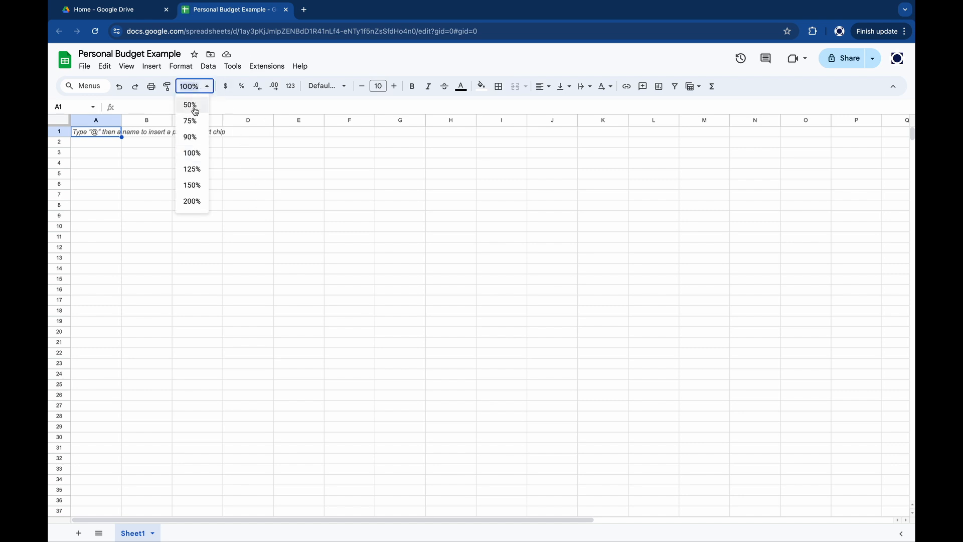
pyautogui.click(195, 105)
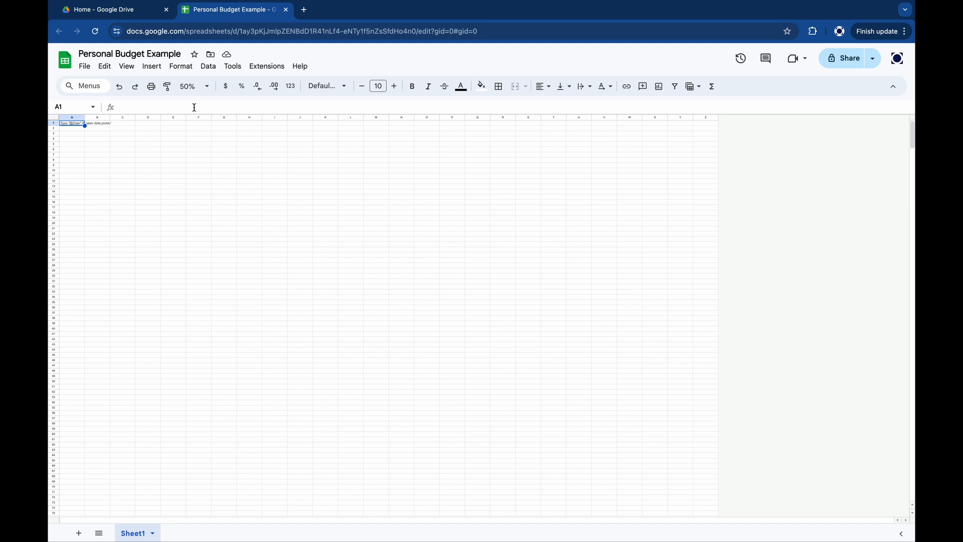
# Refresh the Google Drive home page to check for the new spreadsheet, and return to the Personal Budget Example spreadsheet.
pyautogui.click(130, 11)
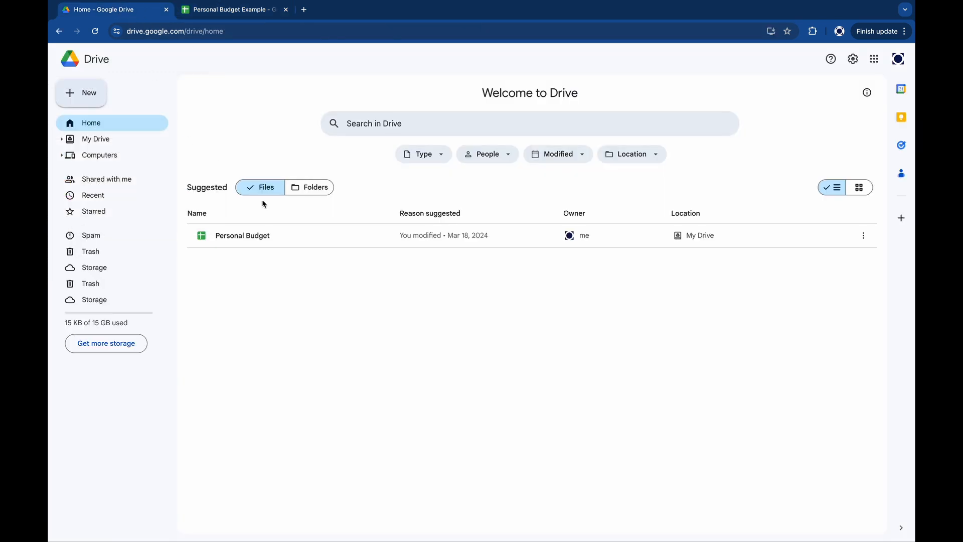
pyautogui.click(95, 31)
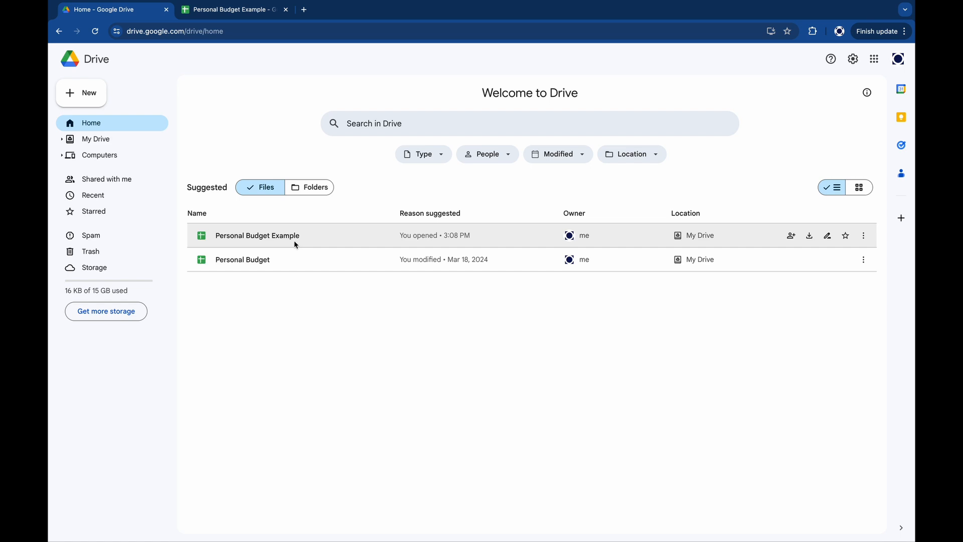
pyautogui.click(237, 14)
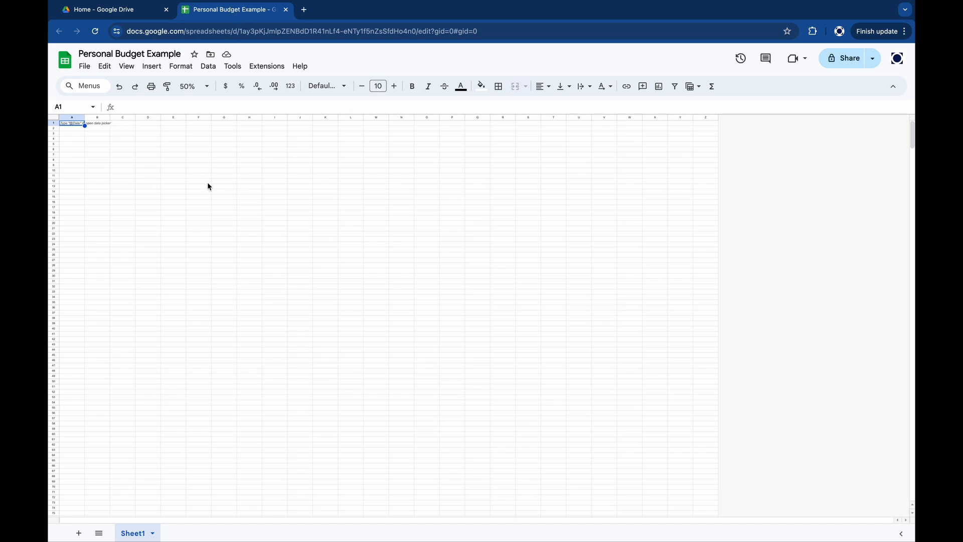
# Create the Personal Budget Example with the This Is How To Budget extension and dismiss the completion alert.
pyautogui.click(275, 69)
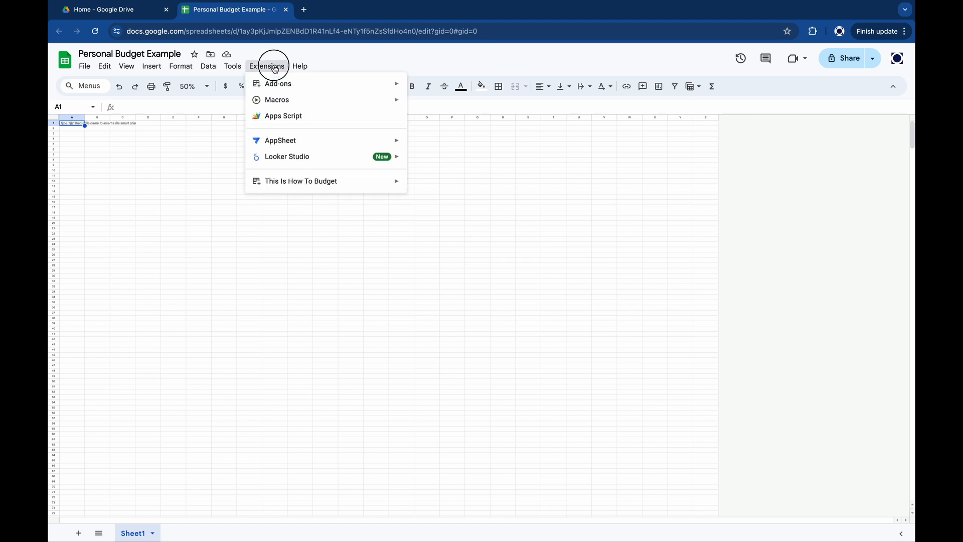
pyautogui.moveTo(337, 186)
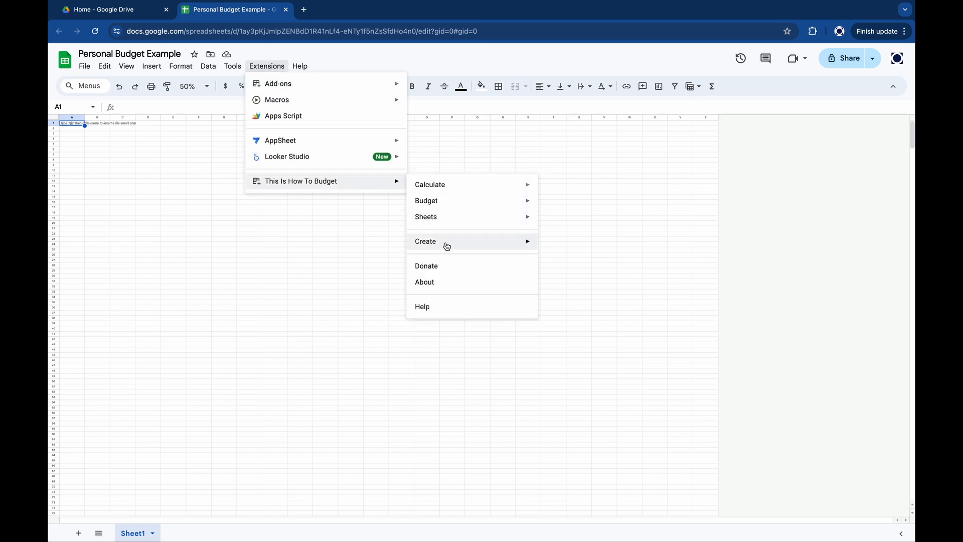
pyautogui.moveTo(458, 243)
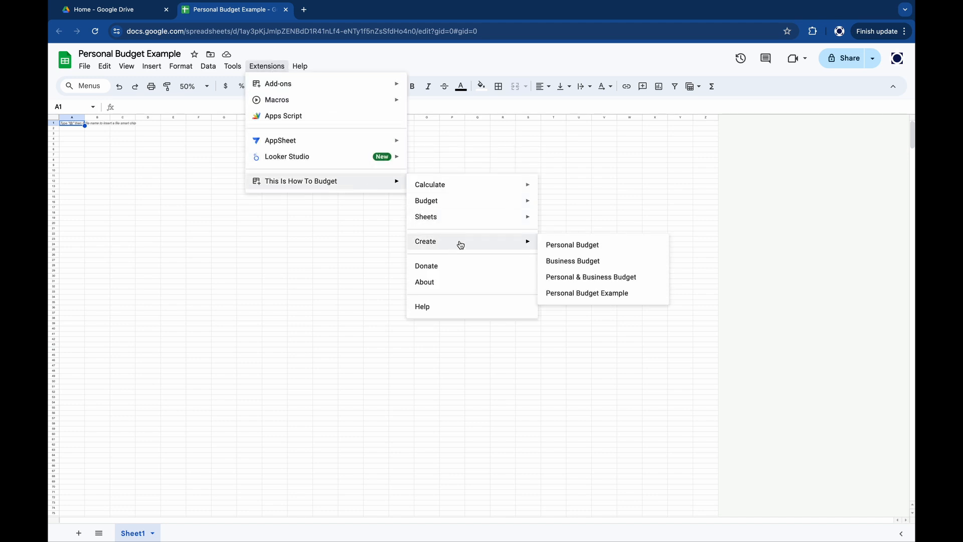
pyautogui.click(612, 297)
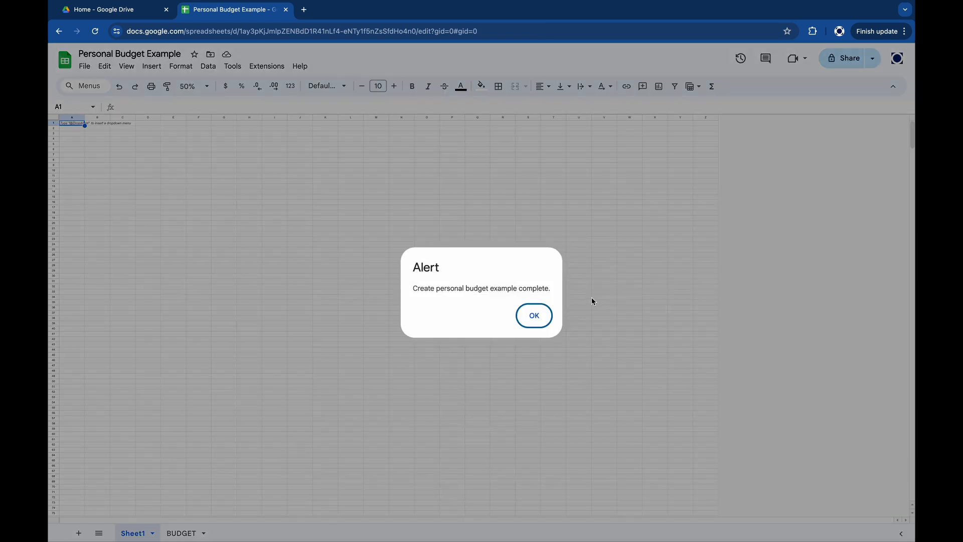
pyautogui.click(534, 316)
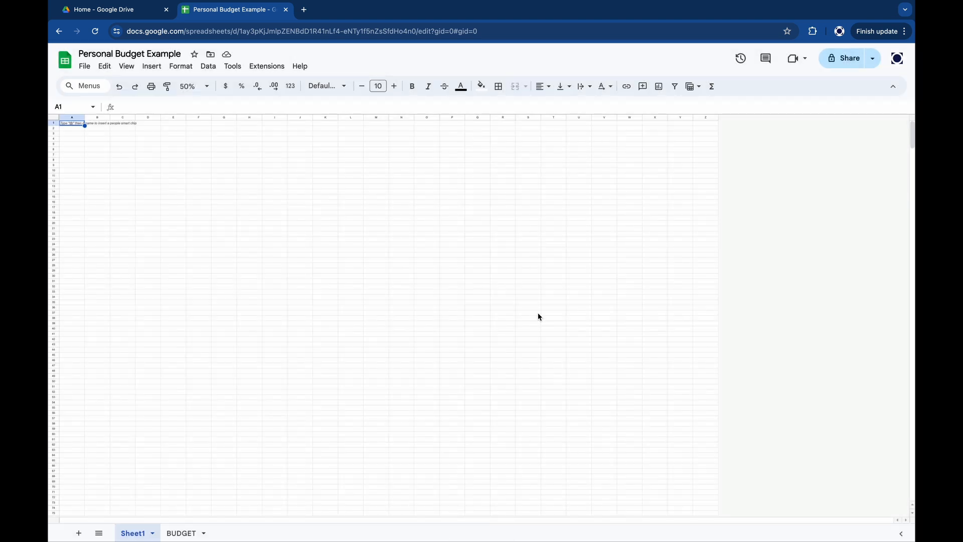
# Examine the BUDGET sheet from the reports, accounts and income sections through the non-debt and debt expenditure sections.
pyautogui.click(181, 533)
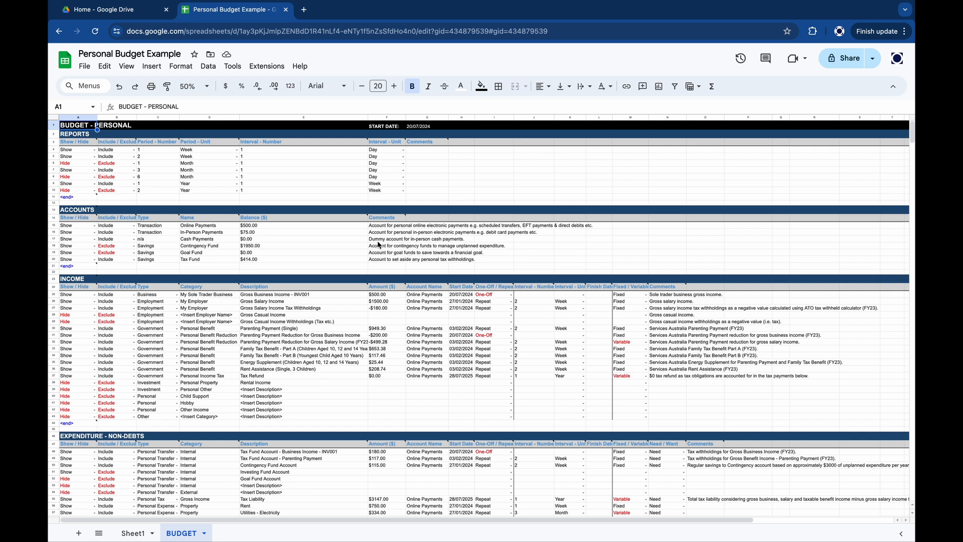
pyautogui.scroll(-1, 339, 181)
pyautogui.scroll(-1, 339, 181)
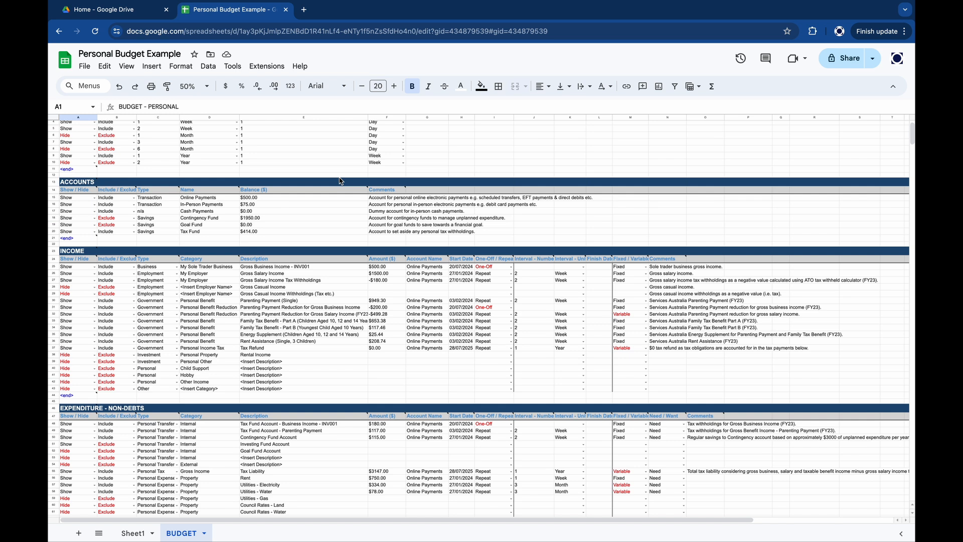
pyautogui.scroll(-3, 339, 181)
pyautogui.scroll(-4, 340, 180)
pyautogui.scroll(-2, 339, 180)
pyautogui.scroll(-10, 340, 181)
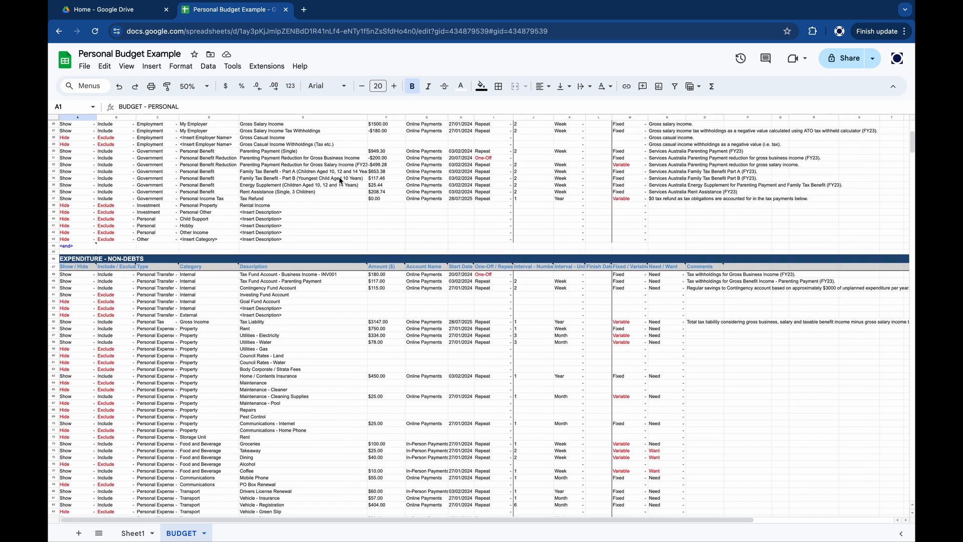
pyautogui.scroll(-8, 339, 177)
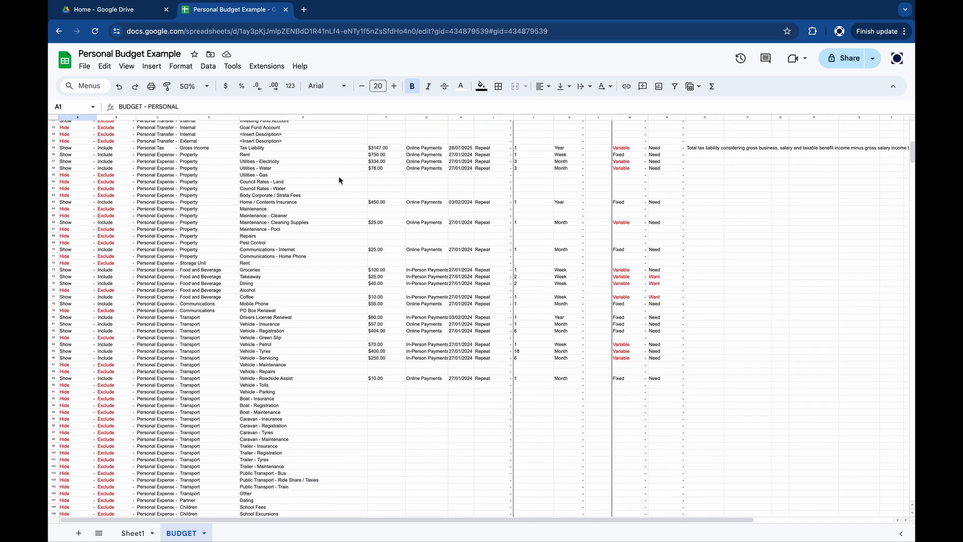
pyautogui.scroll(-9, 339, 179)
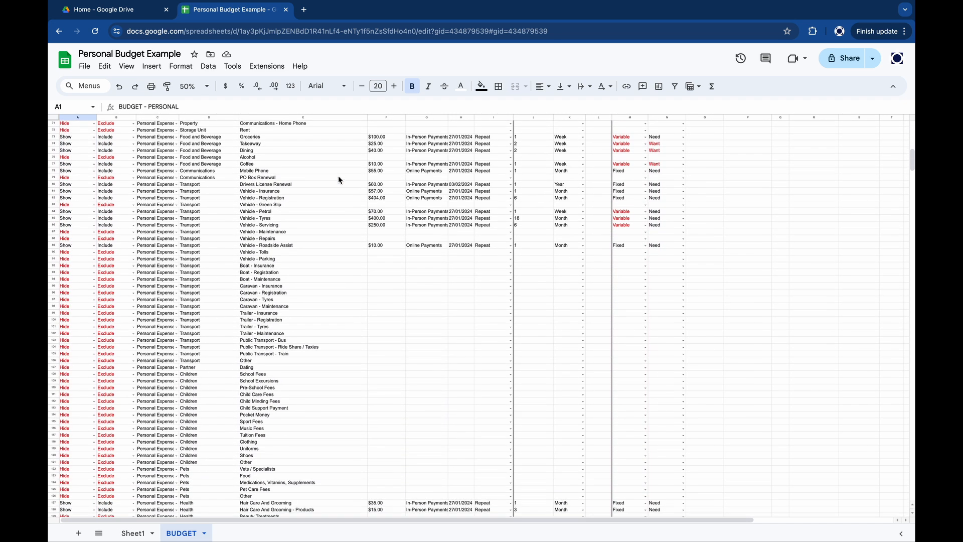
pyautogui.scroll(-5, 339, 179)
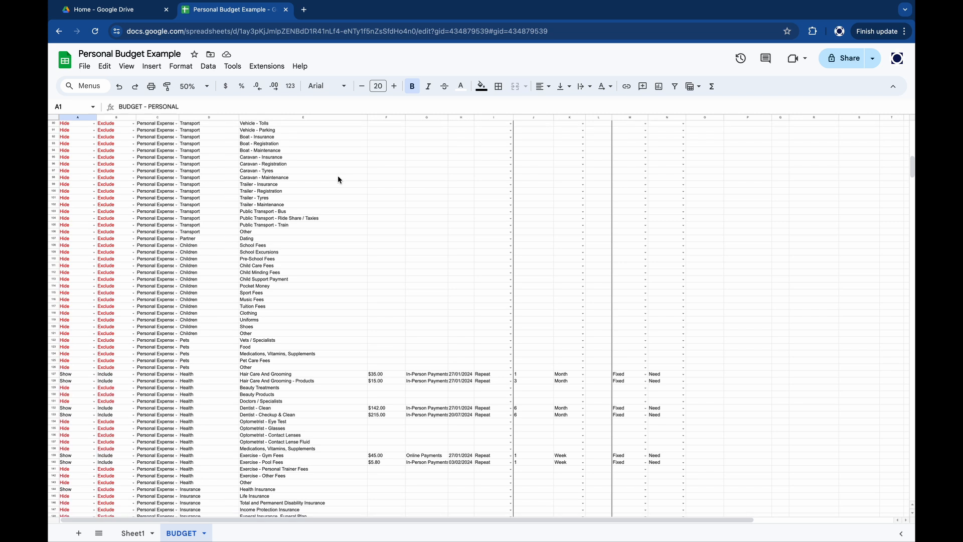
pyautogui.scroll(-8, 339, 180)
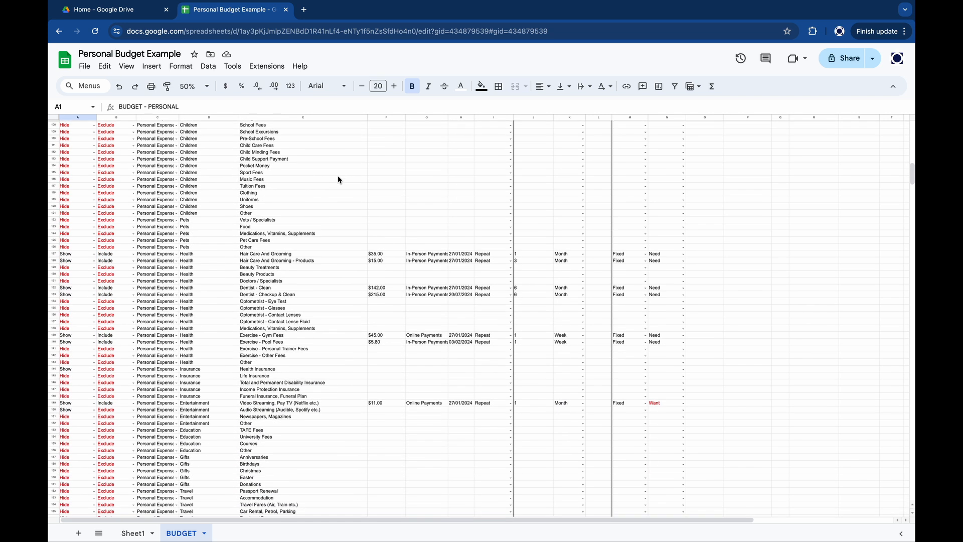
pyautogui.scroll(-12, 339, 179)
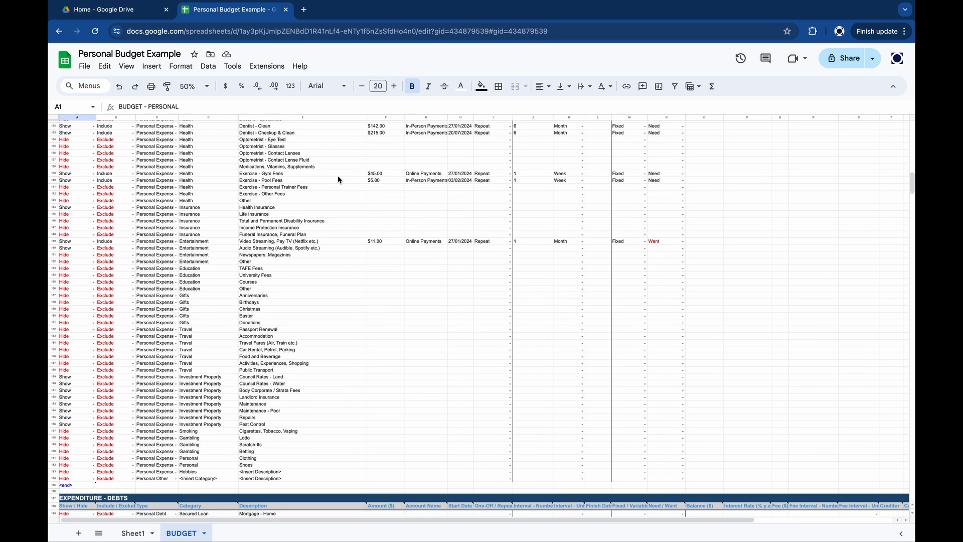
pyautogui.scroll(-8, 339, 180)
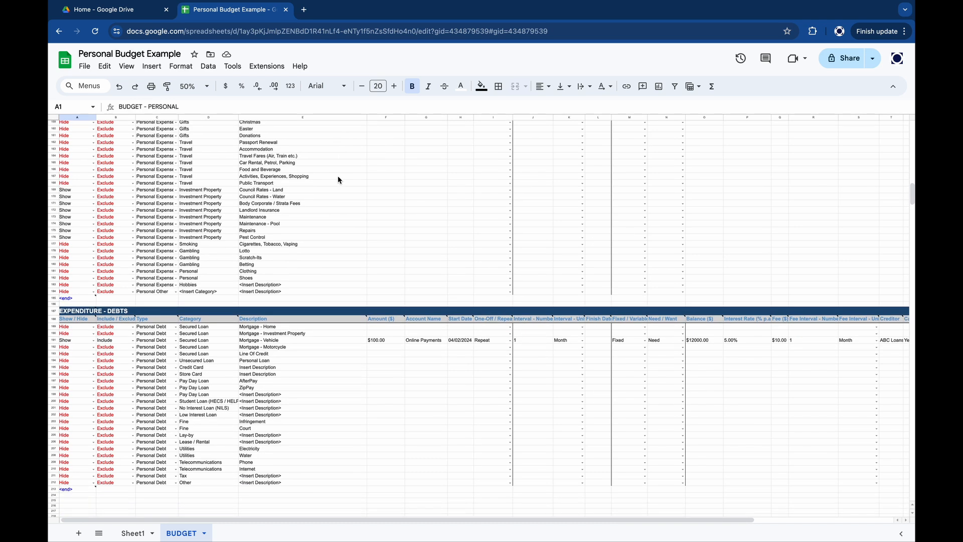